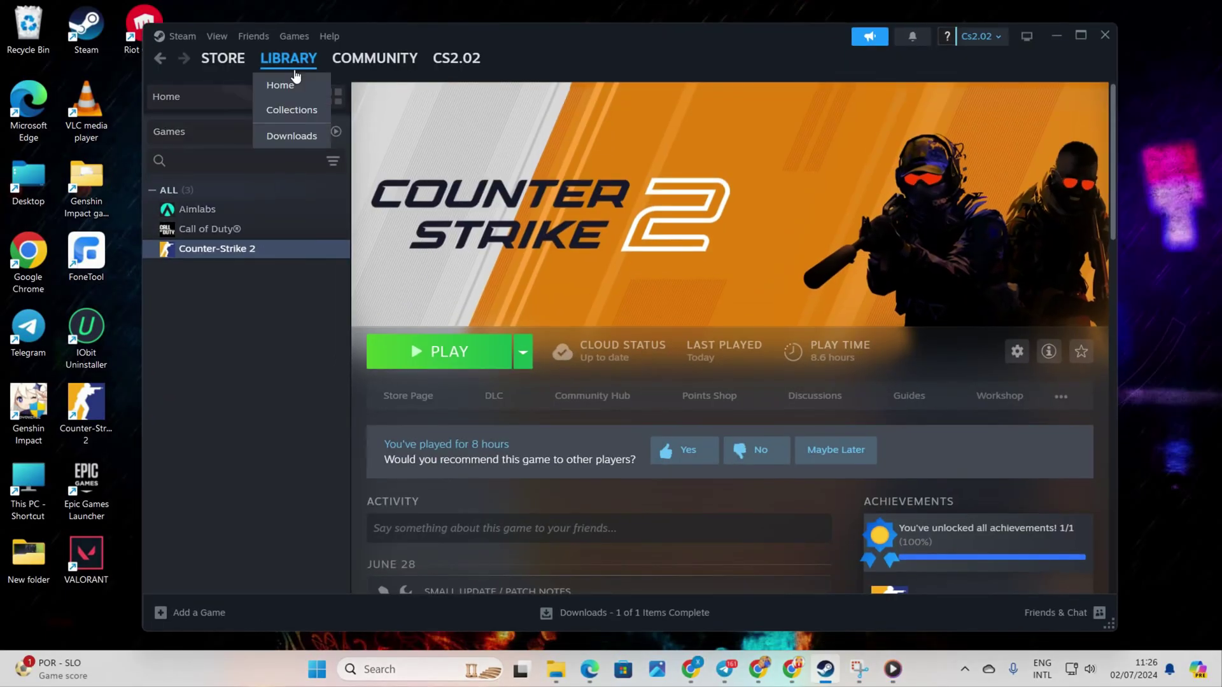
From the Library, run Verify integrity of game files in Counter-Strike 2's Installed Files properties
left_click(290, 59)
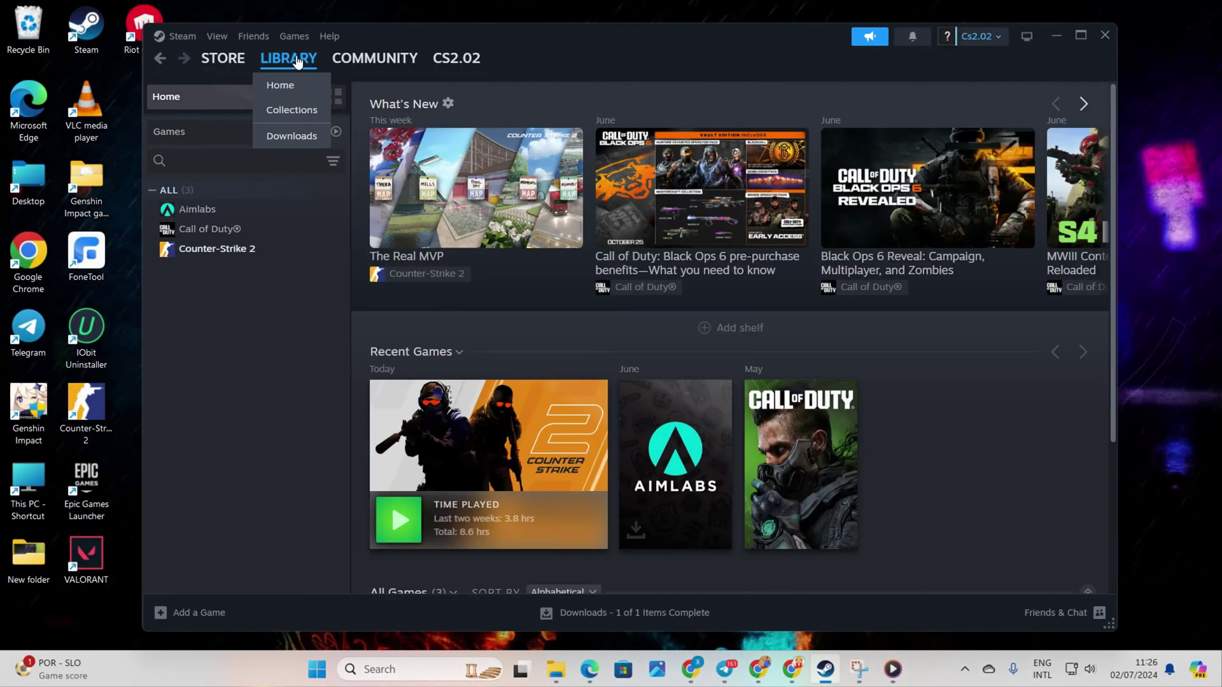
left_click(263, 250)
right_click(263, 248)
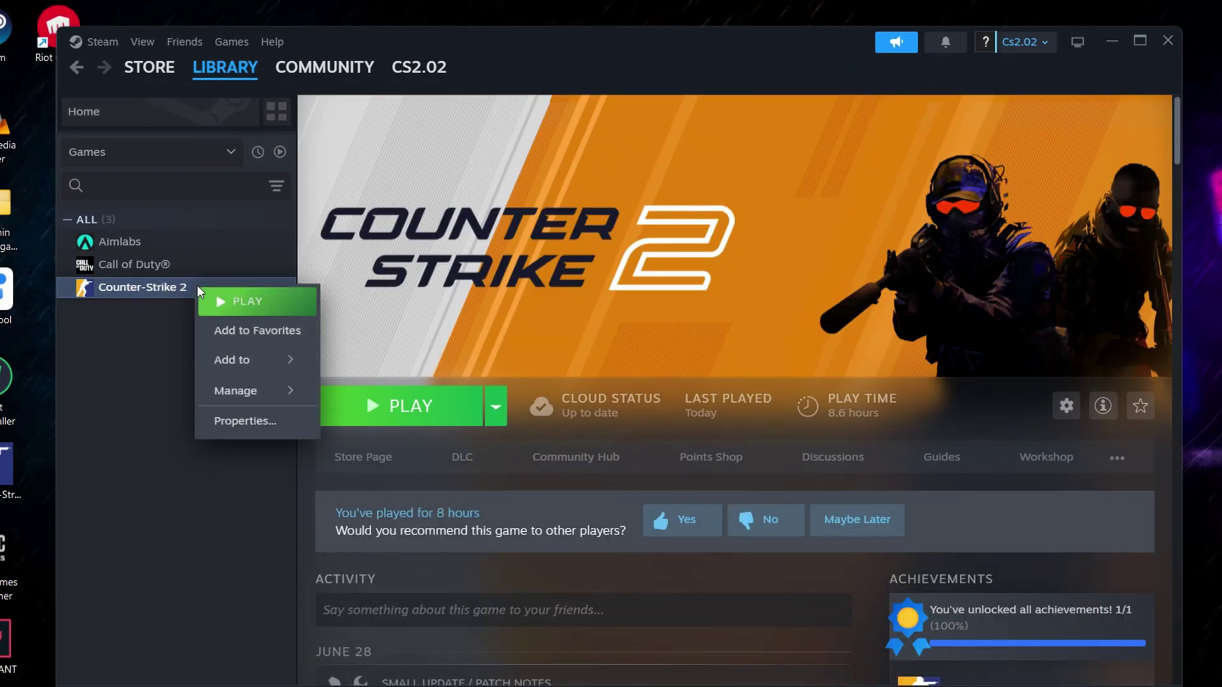
left_click(250, 421)
left_click(337, 292)
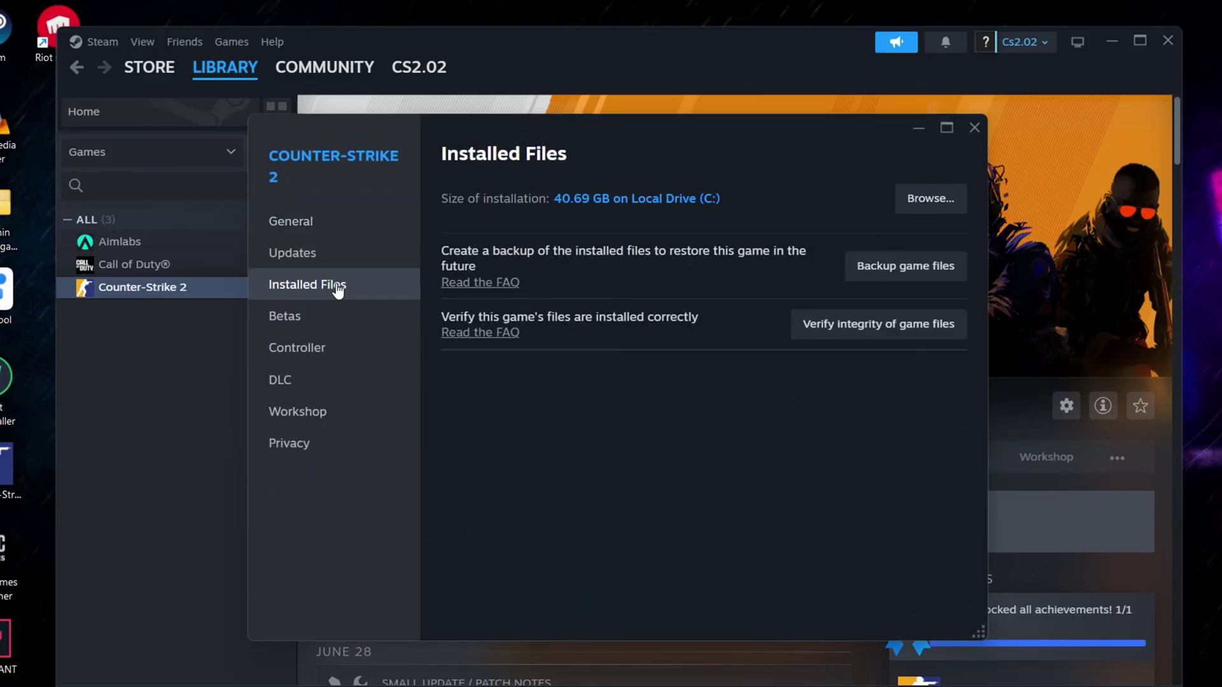
left_click(842, 326)
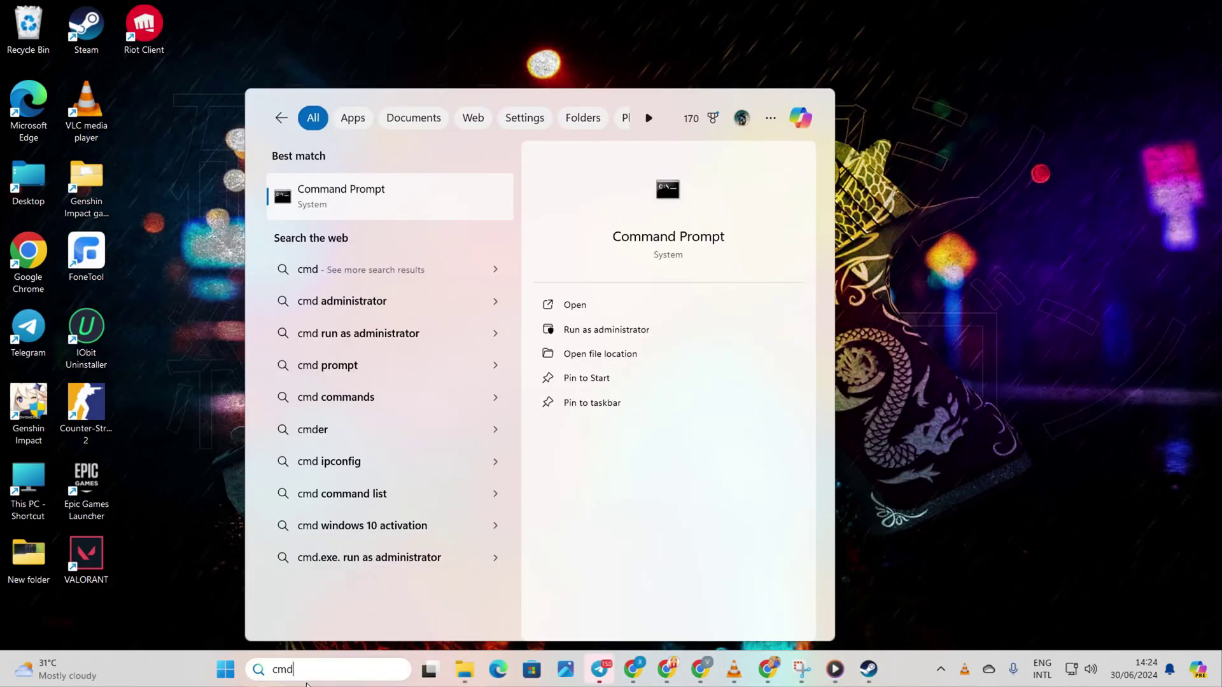
Run the Command Prompt search result as administrator
right_click(311, 205)
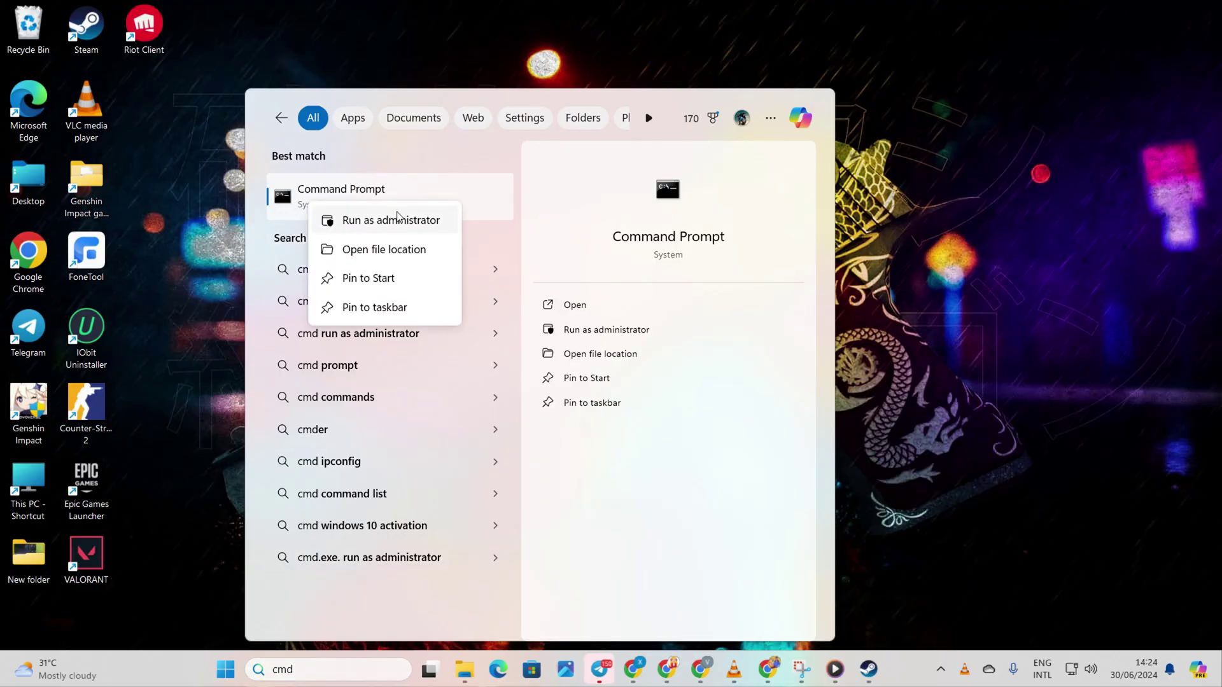
left_click(396, 218)
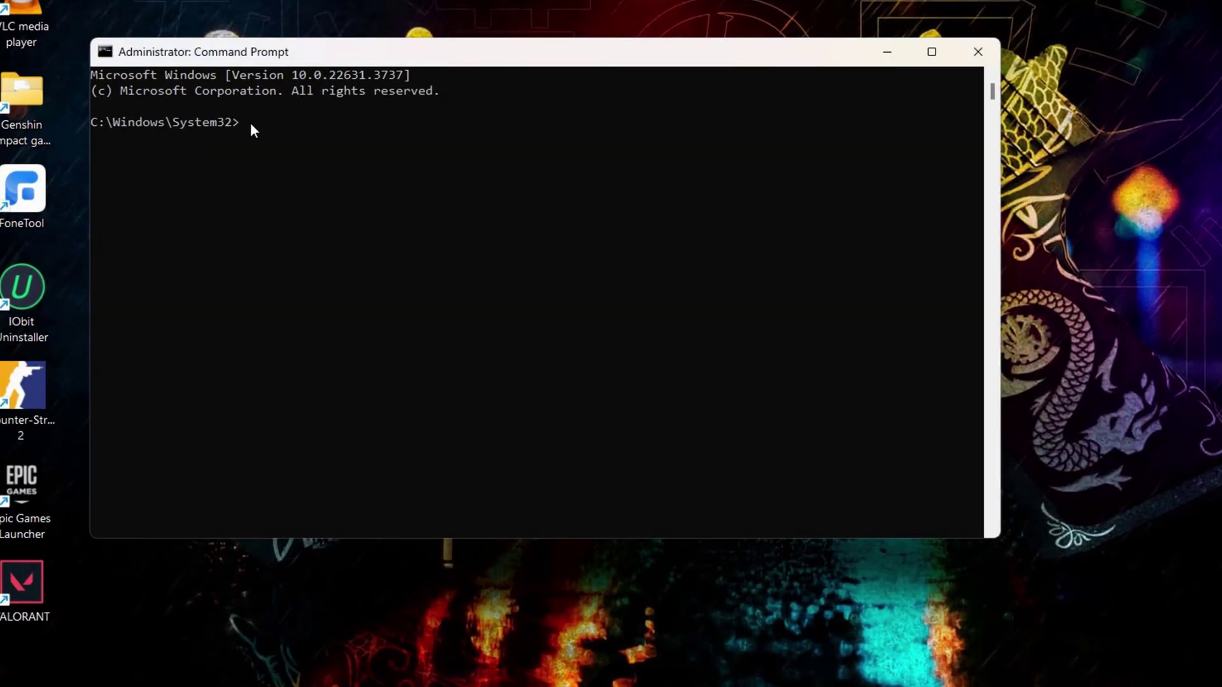
type("netsh winsock reset")
Run netsh winsock reset, ipconfig /flushdns, /release, /renew, then netsh int ip reset
key("Return")
key("Return")
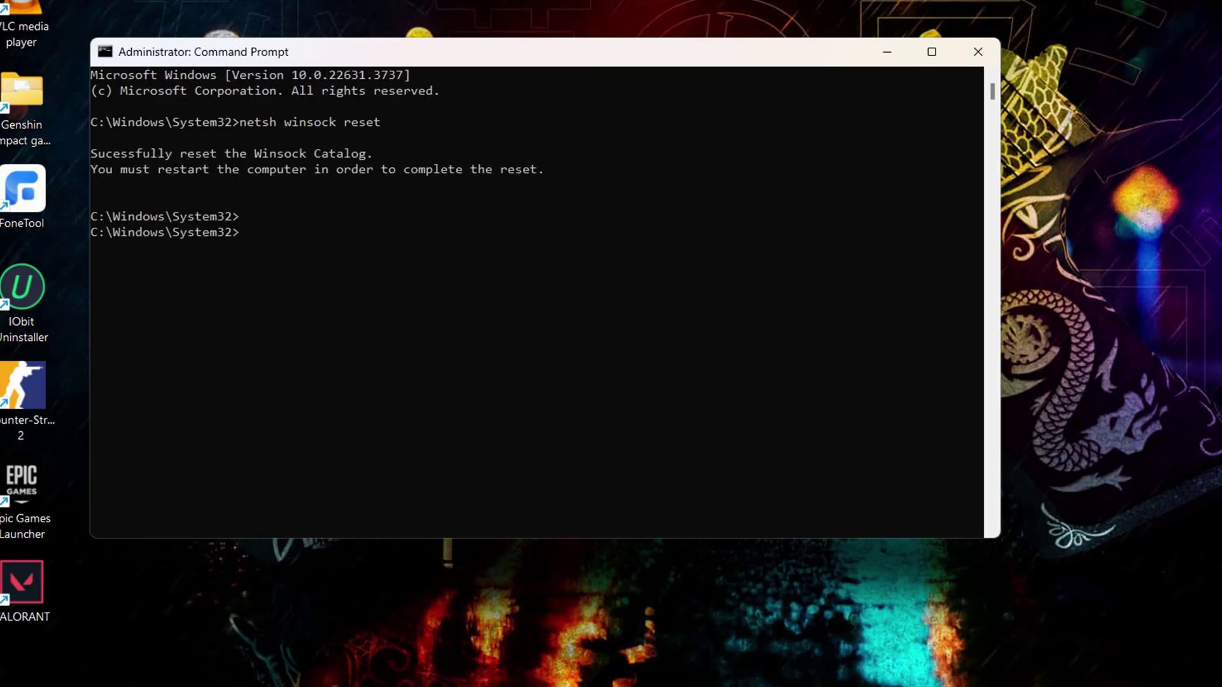
type("ipconfig /flushdns")
key("Return")
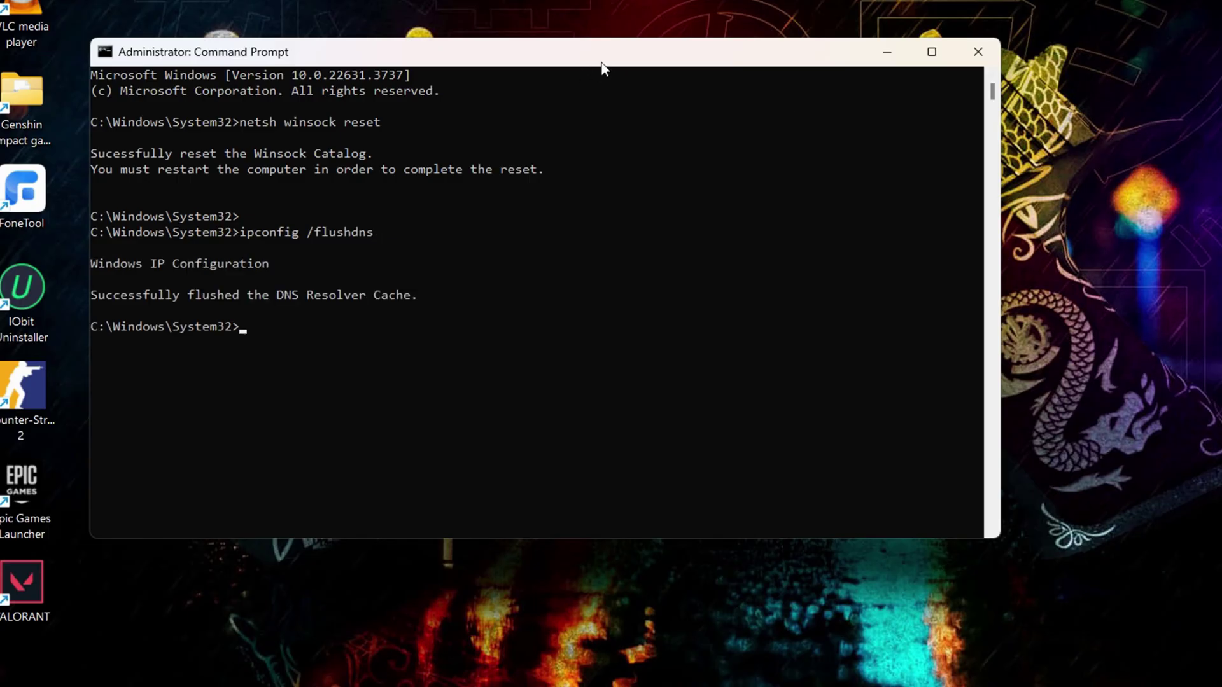
left_click_drag(613, 53, 700, 44)
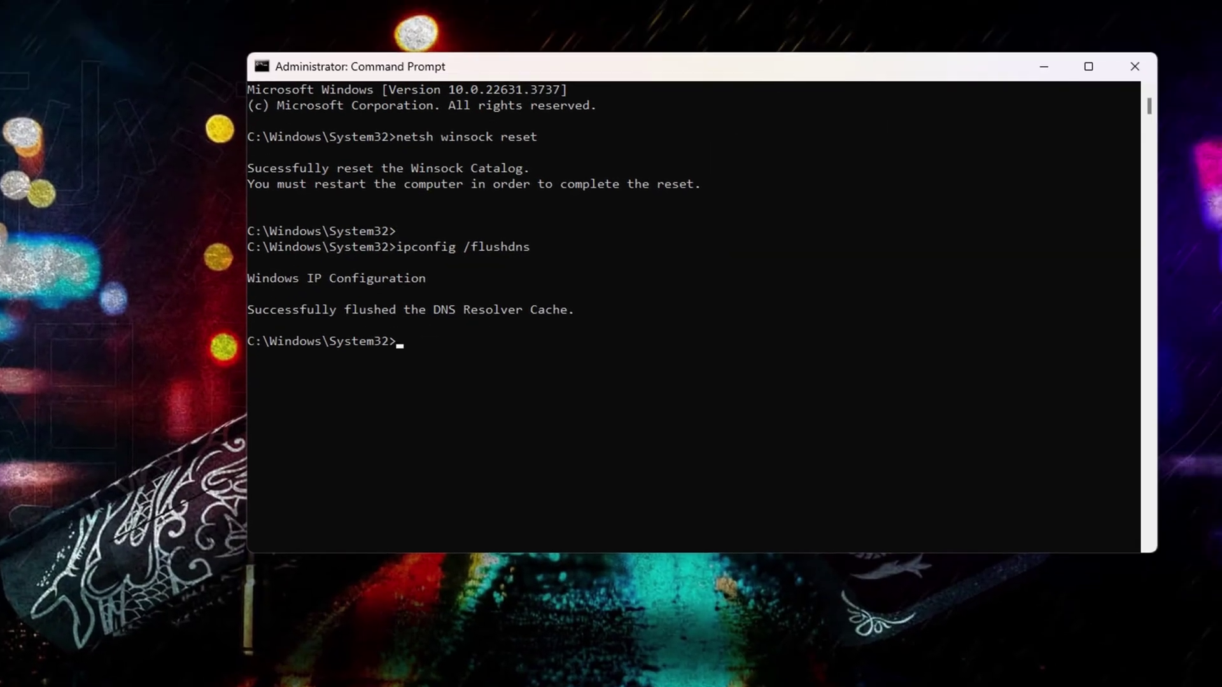
type("ipconfig /release")
key("Return")
scroll(401, 352, "down", 5)
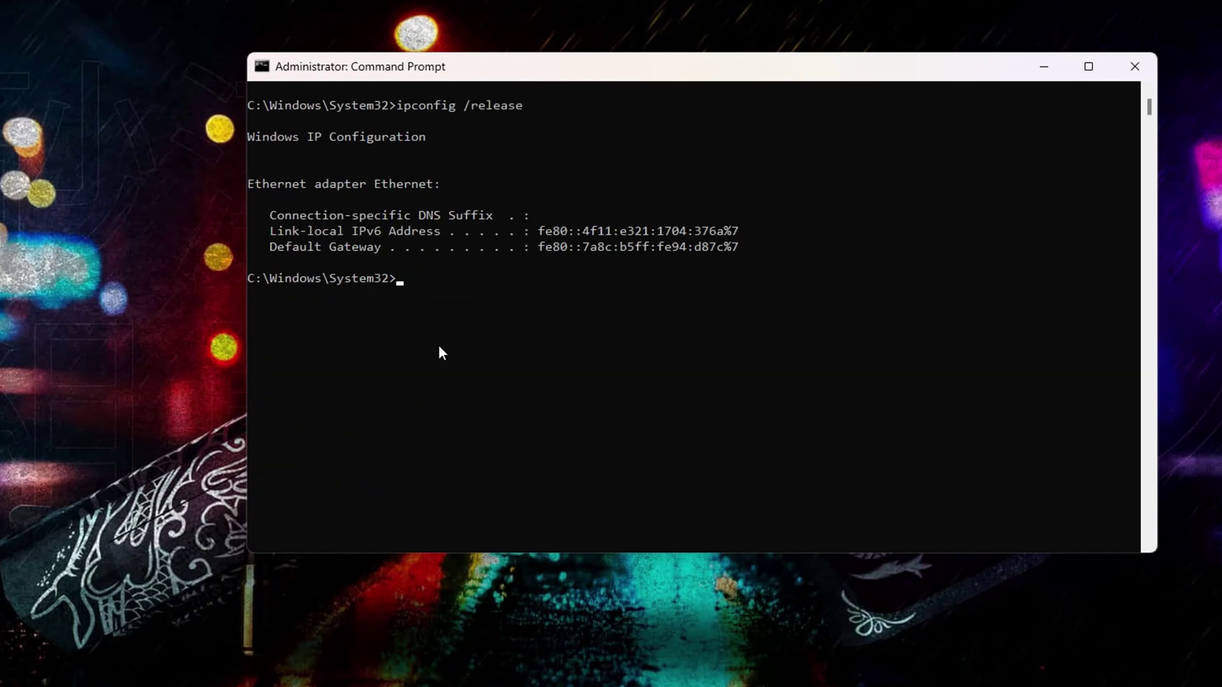
type("ipconfig /renew")
key("Return")
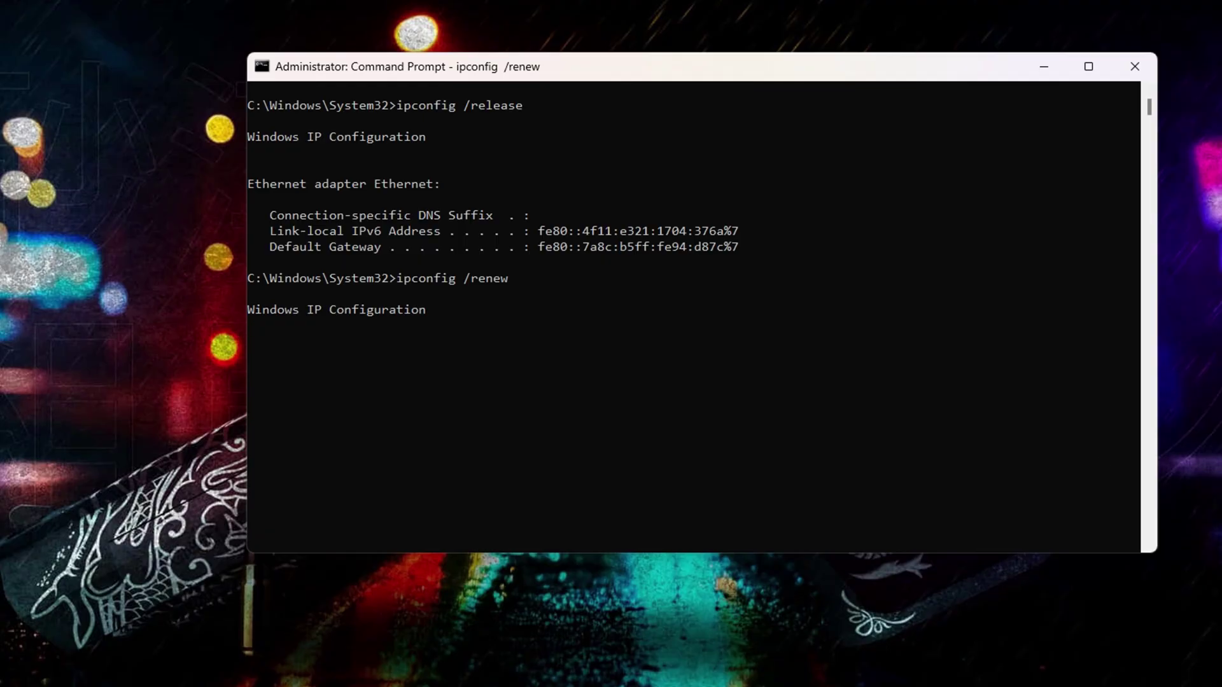
scroll(401, 269, "down", 6)
type("netsh int ip reset")
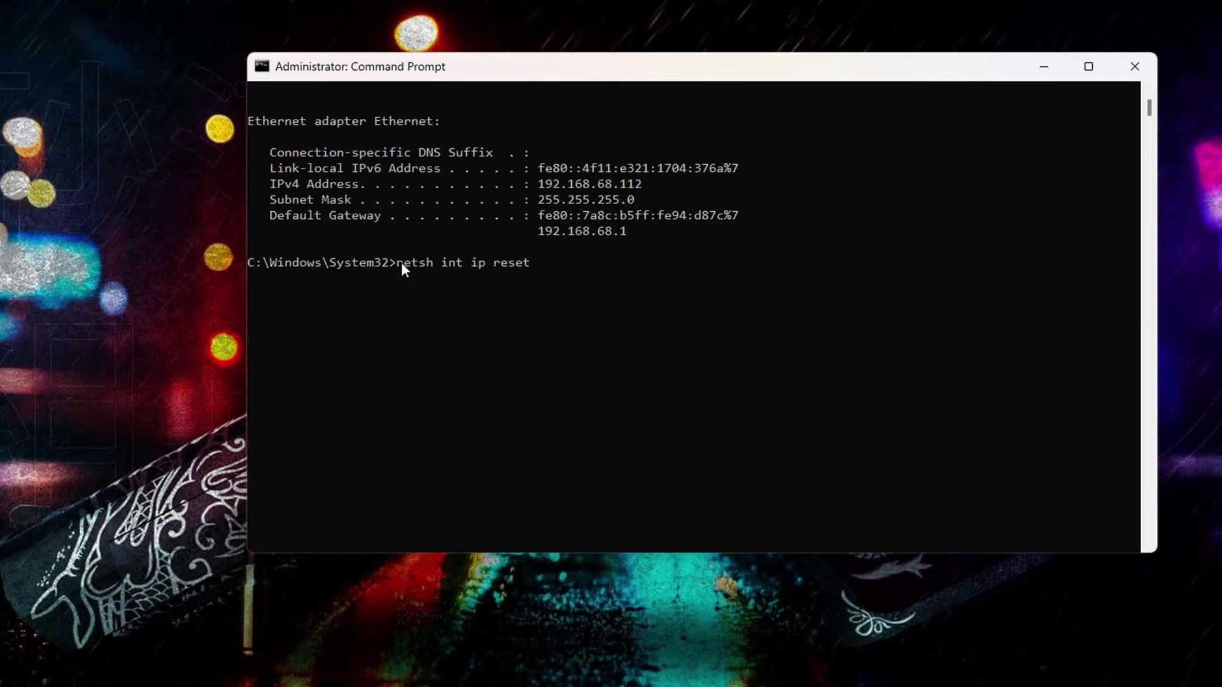
key("Return")
scroll(404, 247, "down", 3)
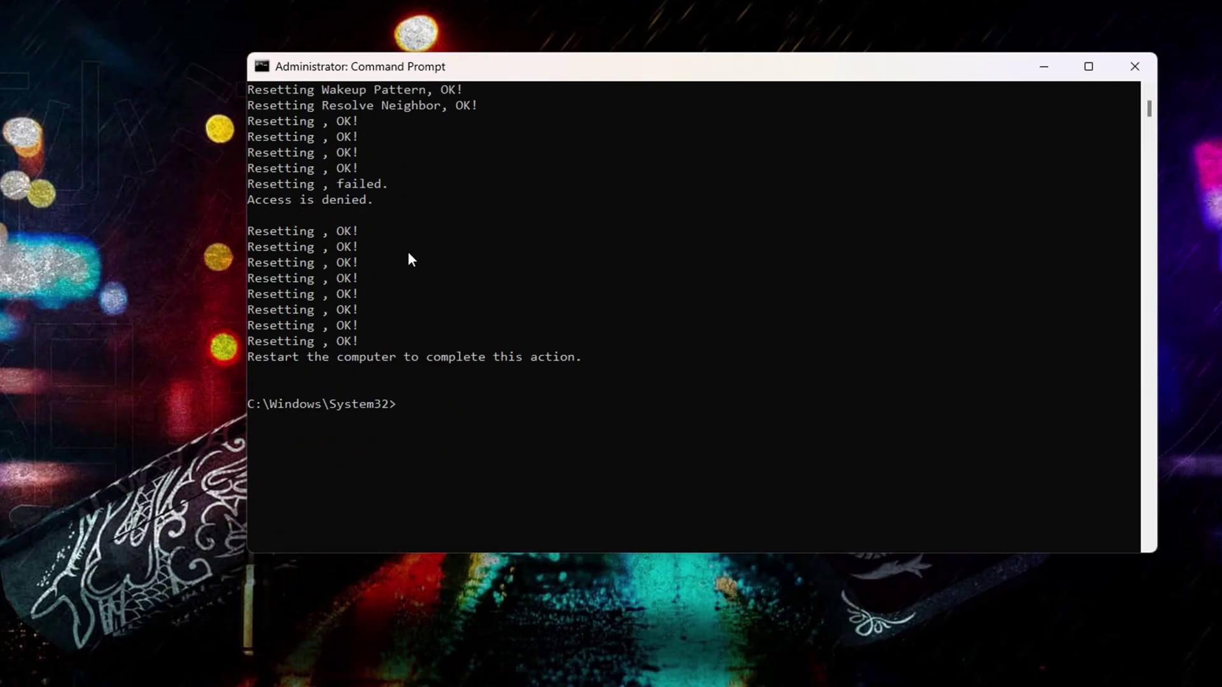
scroll(408, 251, "down", 1)
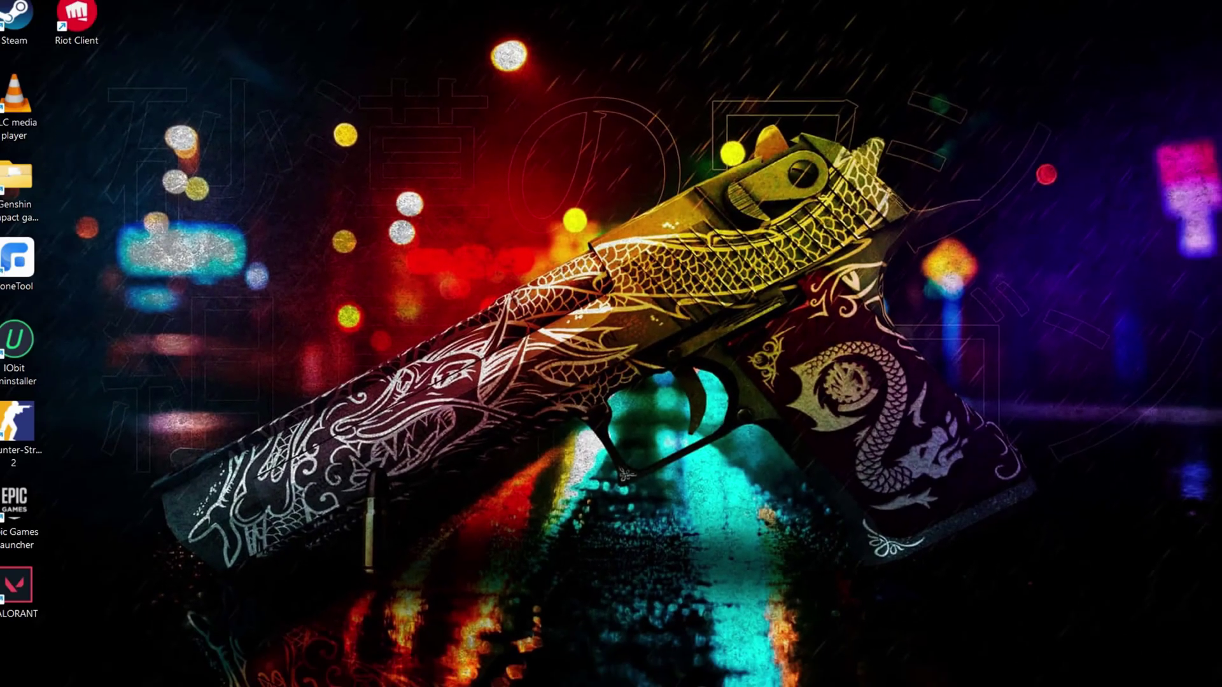
key("super")
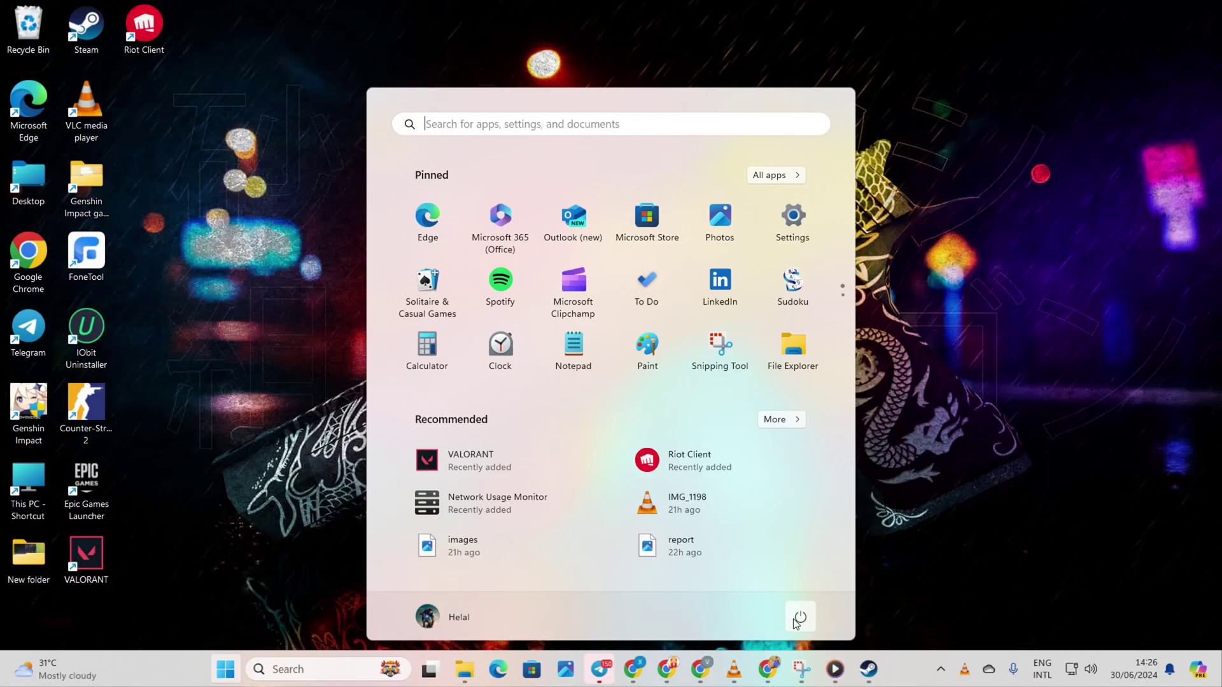
left_click(814, 618)
left_click(946, 513)
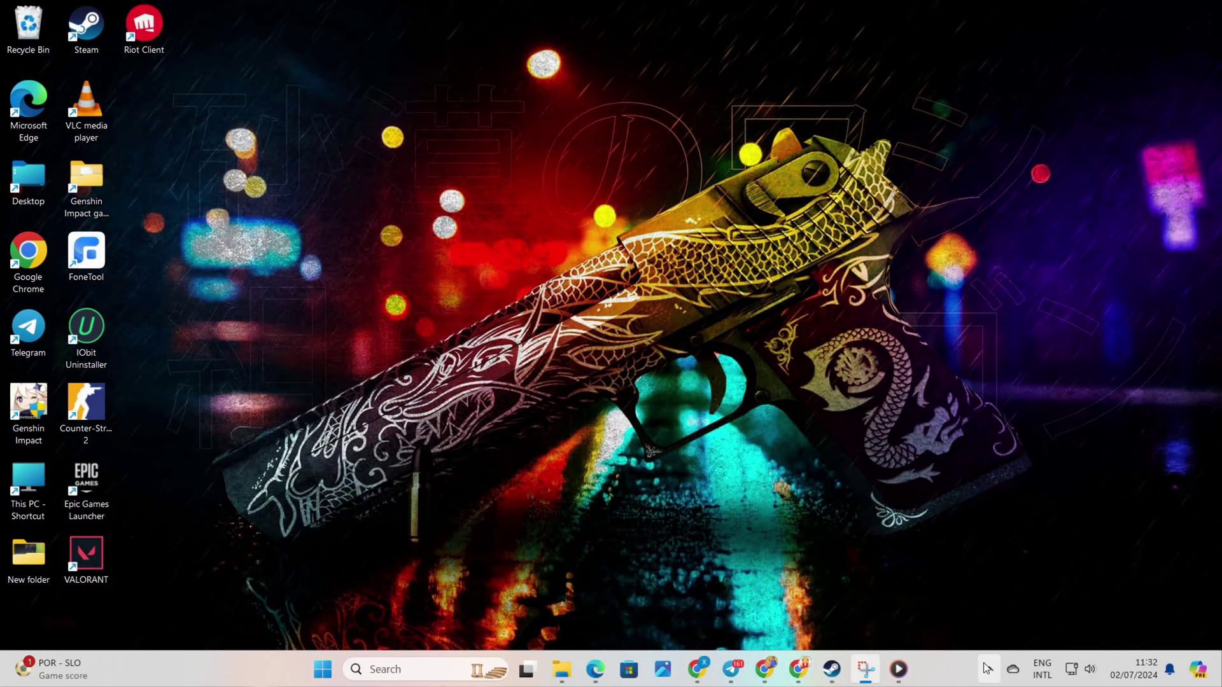
From the taskbar's Task Manager, filter for steam, end Steam (32 bit), then close Task Manager
right_click(931, 664)
left_click(974, 608)
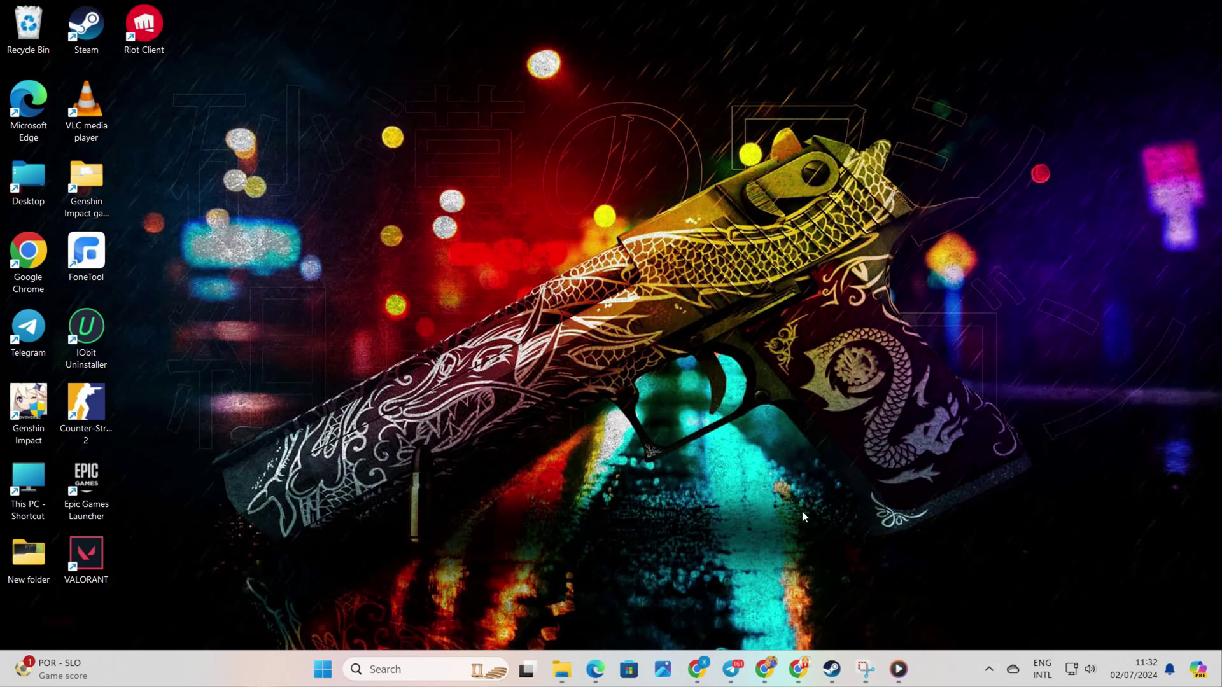
left_click(638, 99)
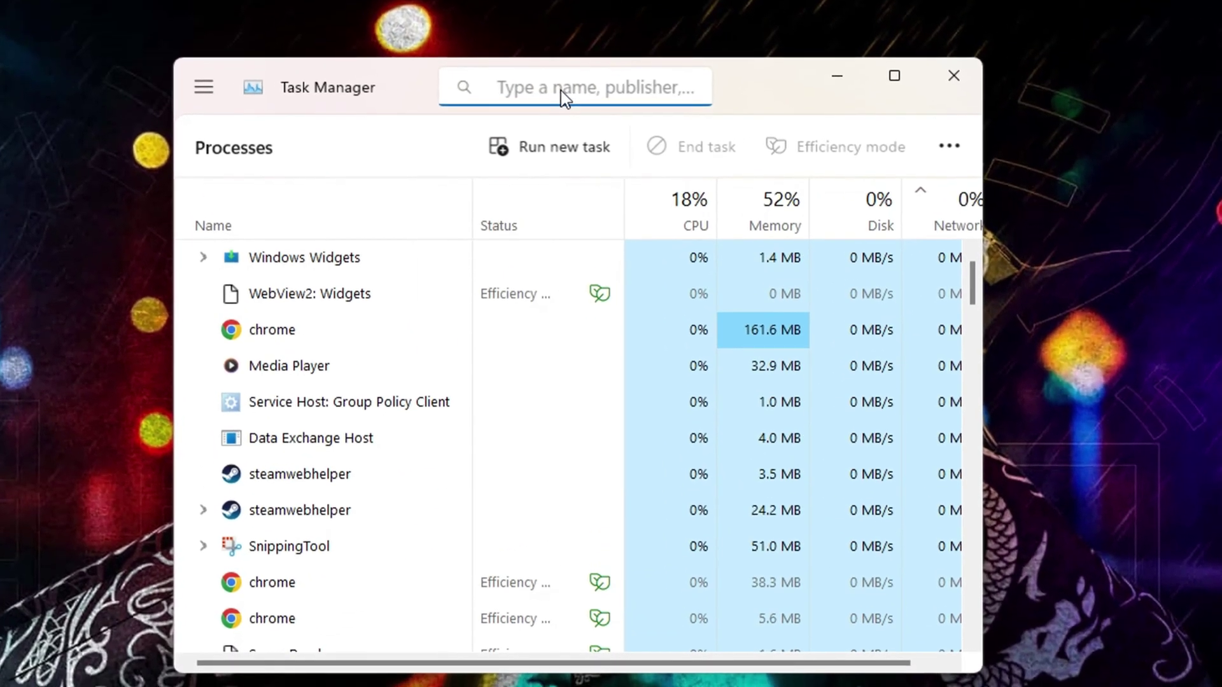
type("steam")
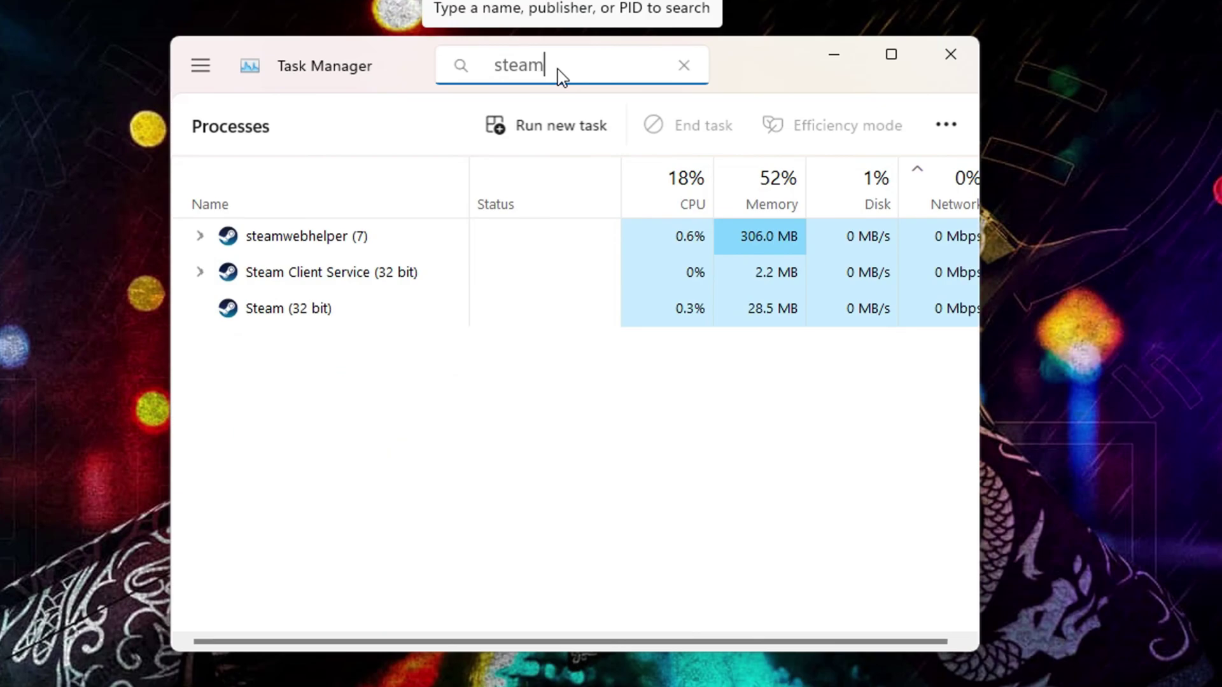
right_click(307, 309)
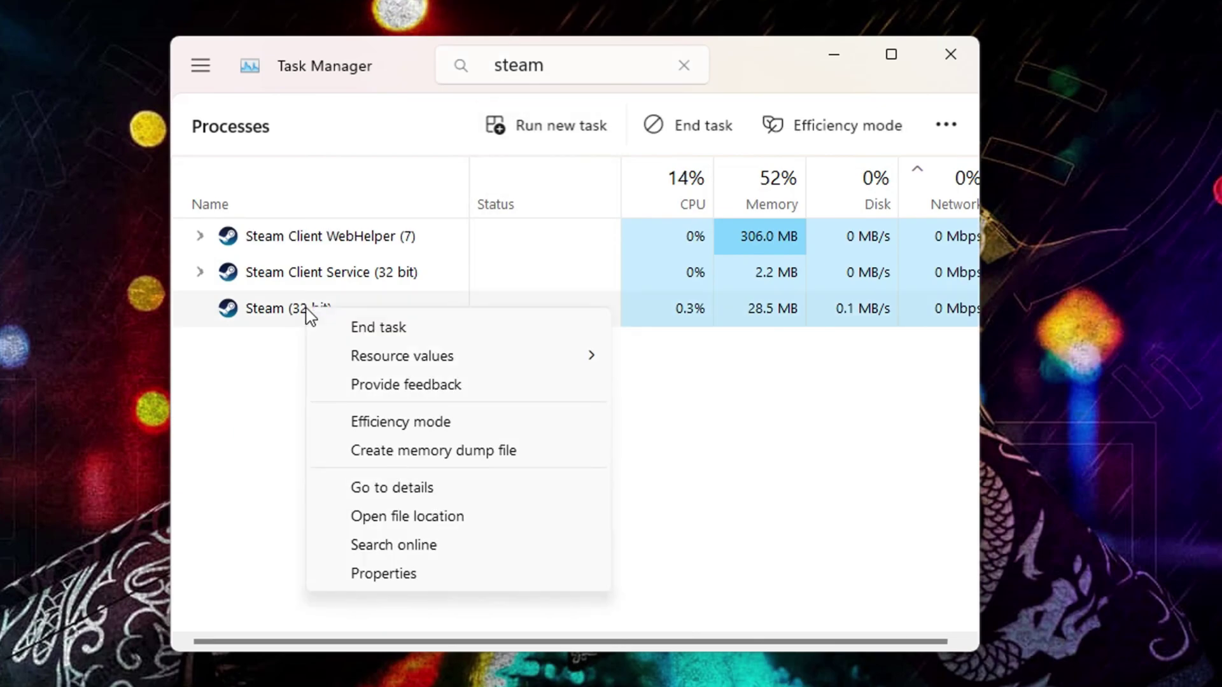
left_click(372, 329)
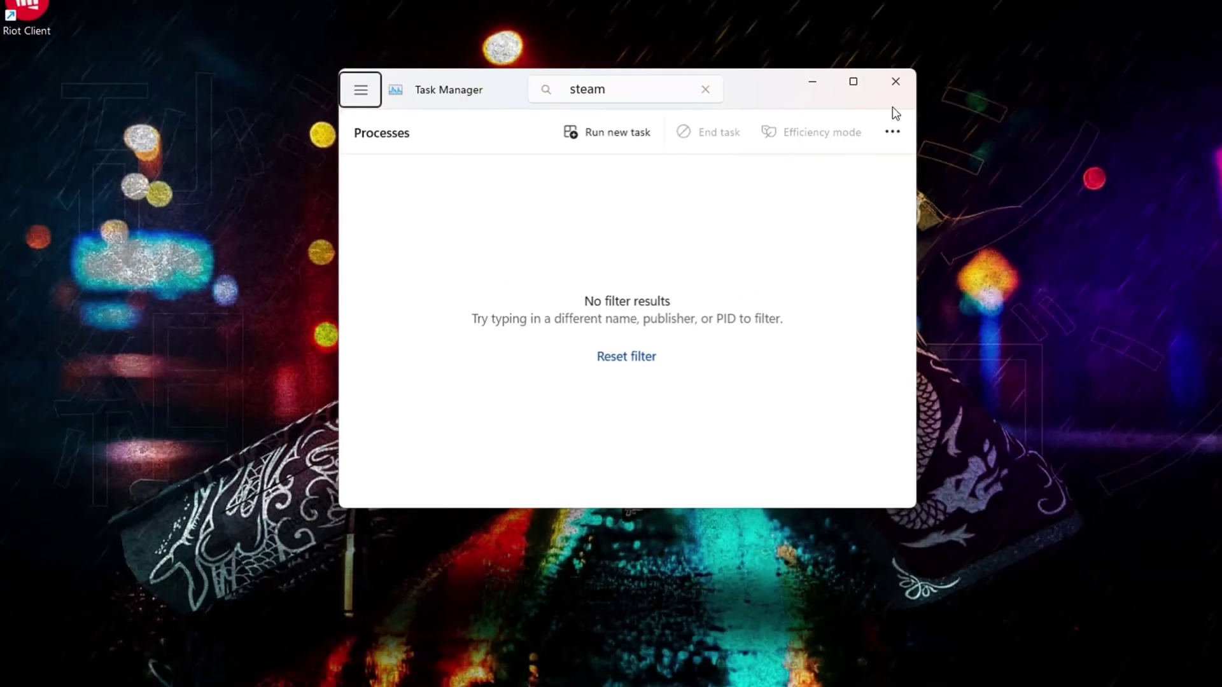
left_click(949, 54)
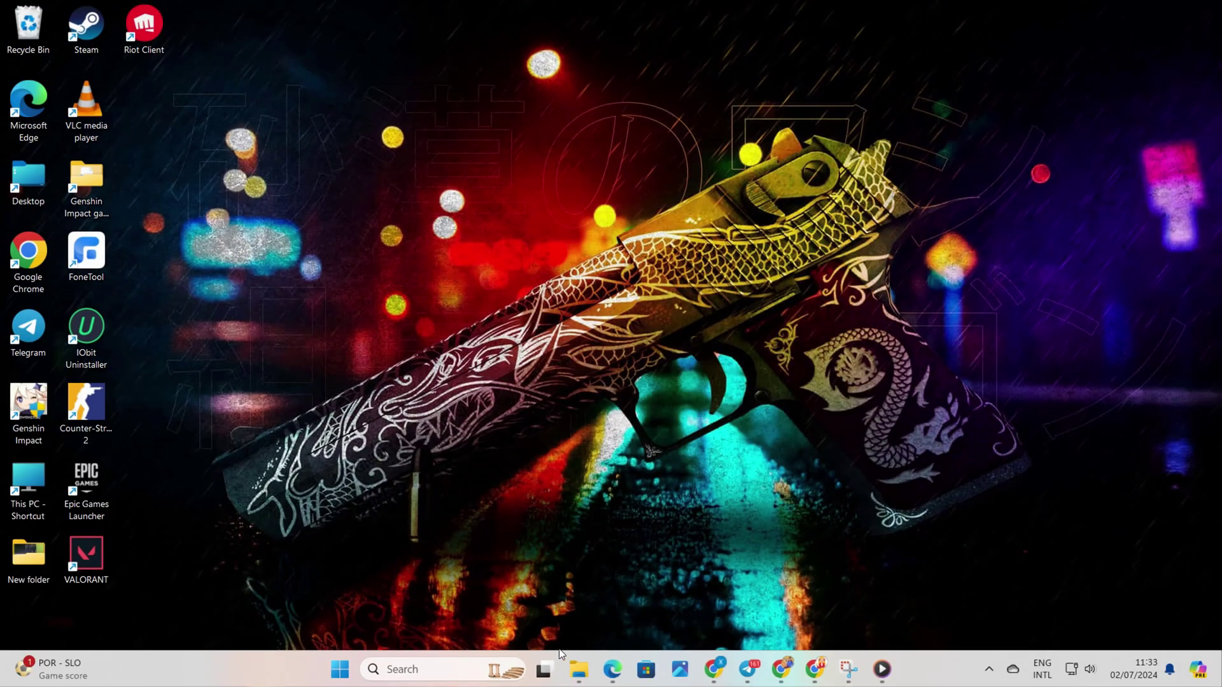
Relaunch Steam from its desktop shortcut and let the update finish
double_click(86, 29)
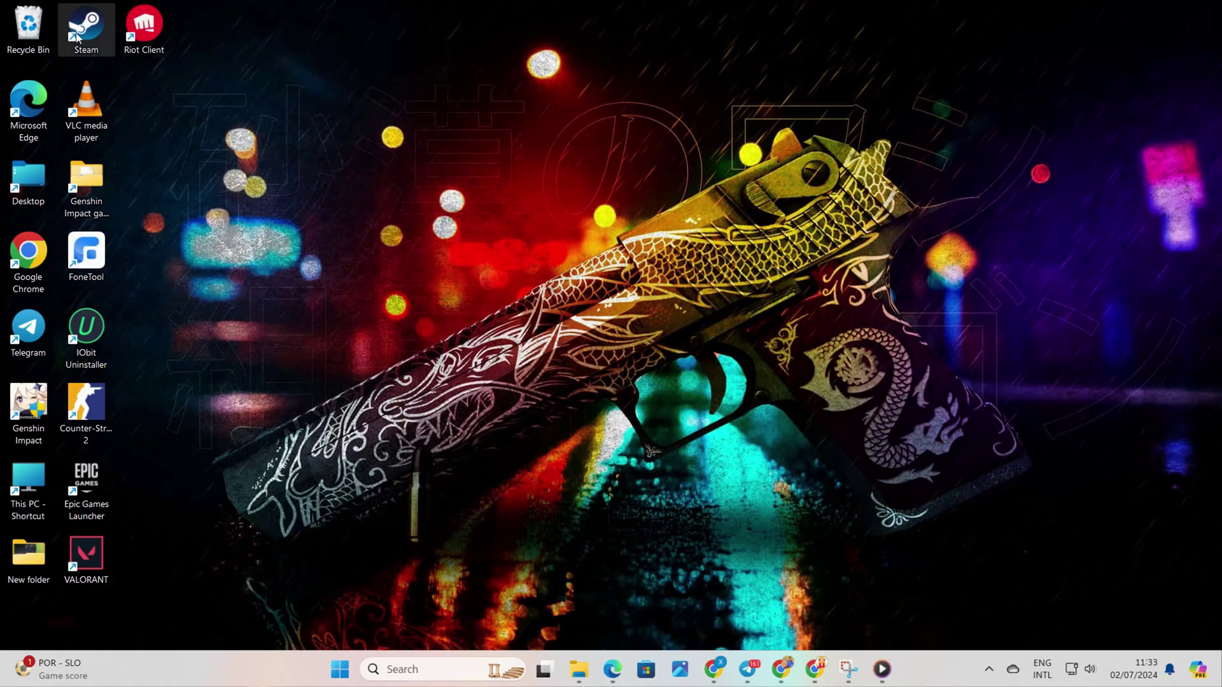